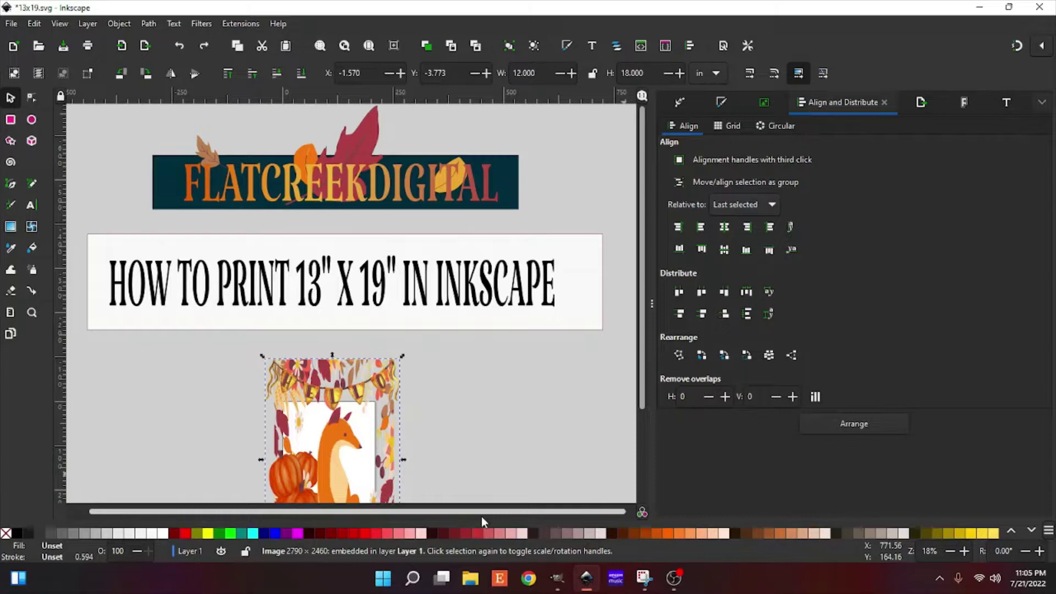
scroll(461, 482, down, 3)
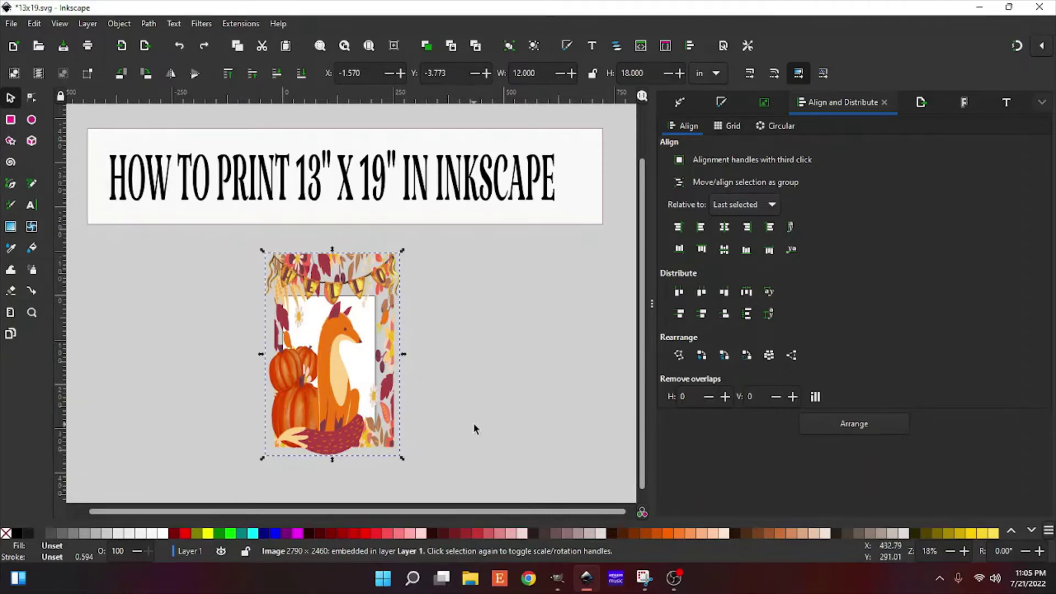
scroll(473, 422, up, 3)
Delete the FLATCREEKDIGITAL logo banner, the title text and its white backdrop, leaving the fox.
click(352, 200)
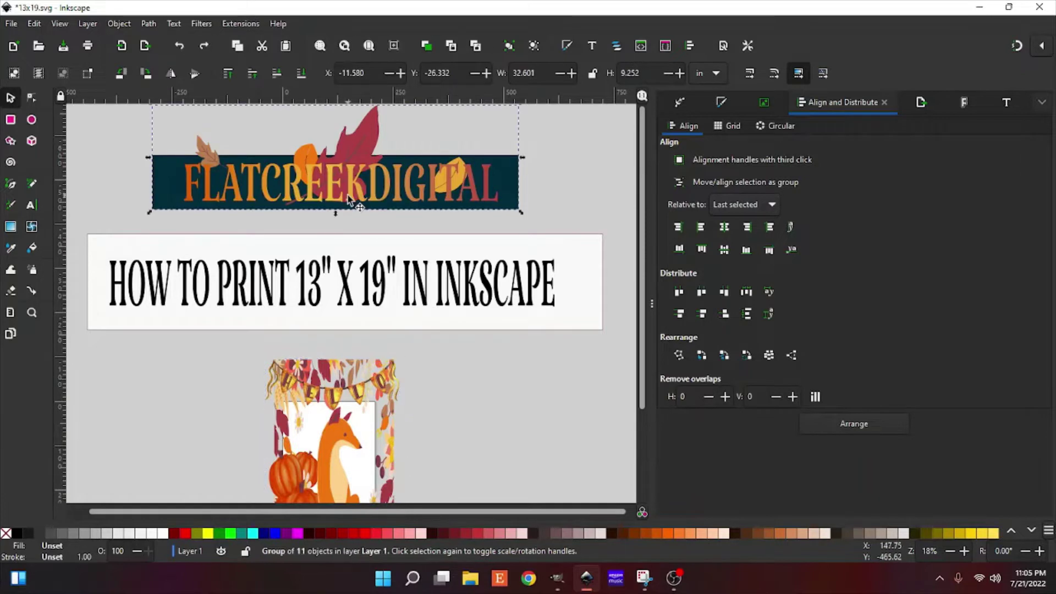
key(Delete)
click(366, 289)
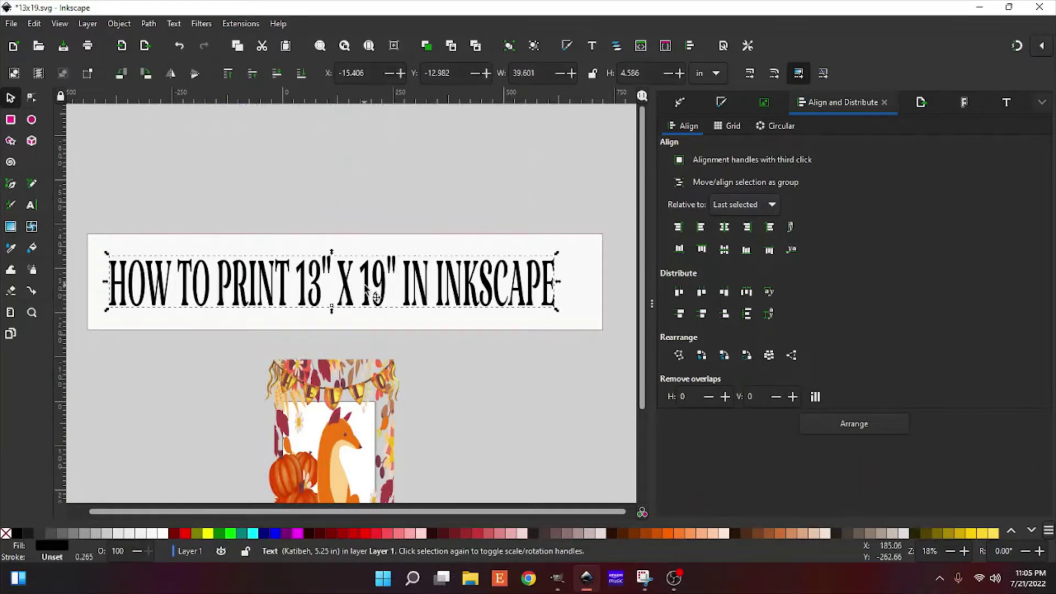
key(Delete)
click(382, 252)
key(Delete)
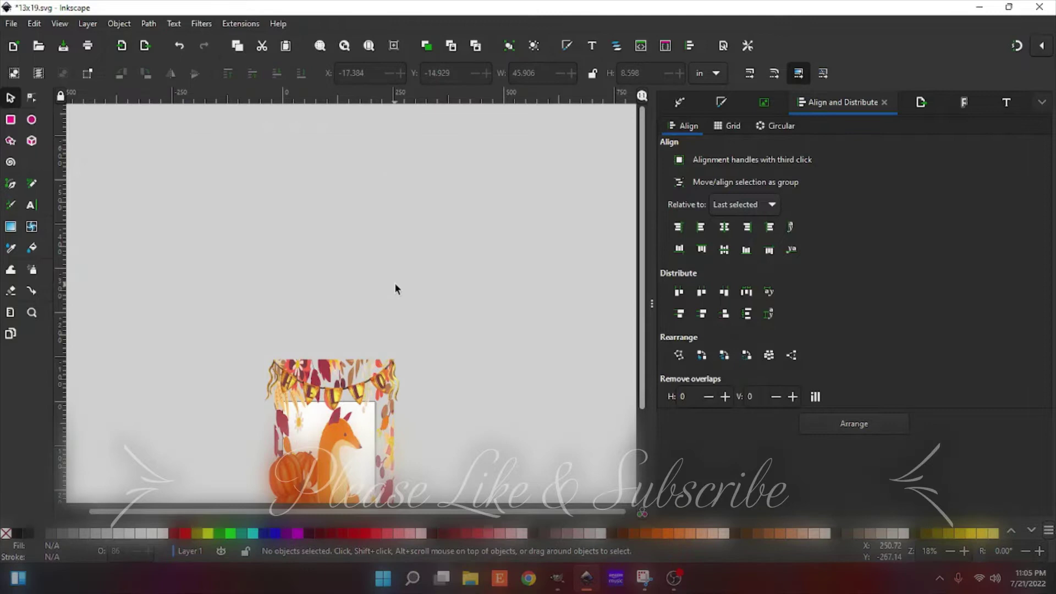
scroll(395, 289, down, 3)
scroll(443, 296, down, 2)
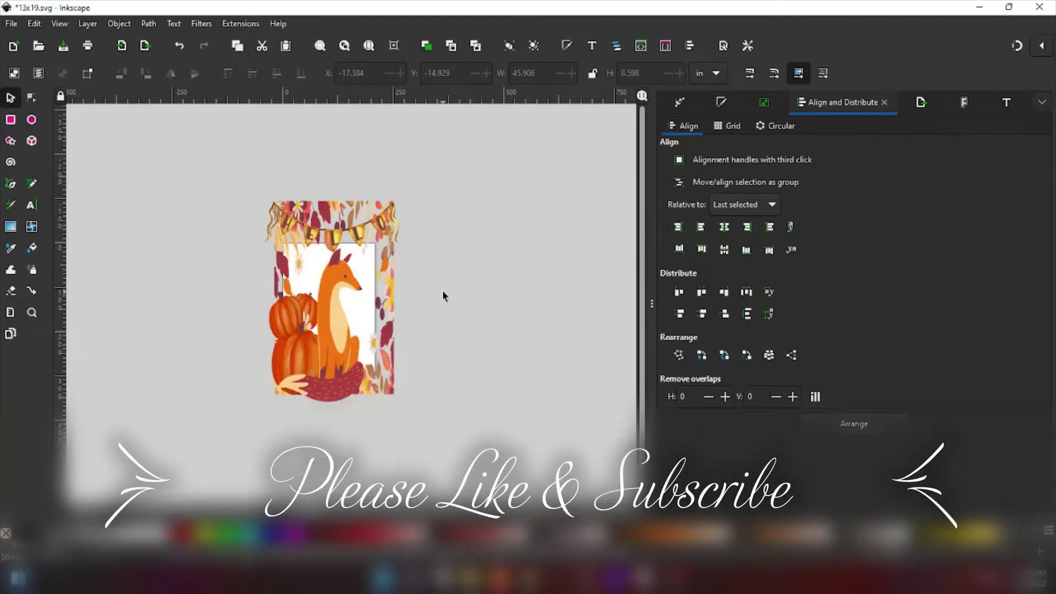
key(plus)
key(plus)
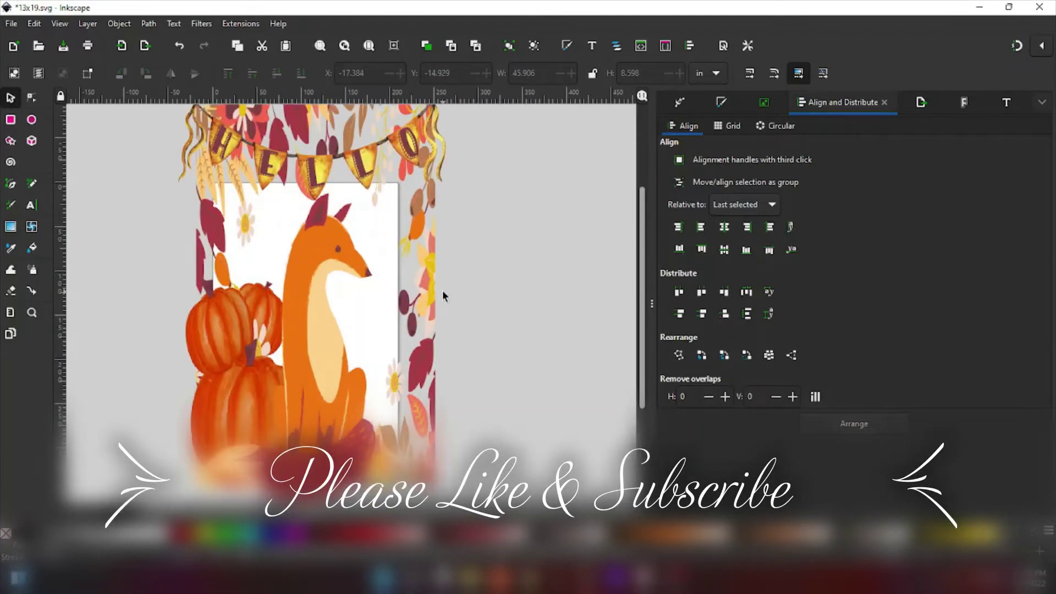
key(minus)
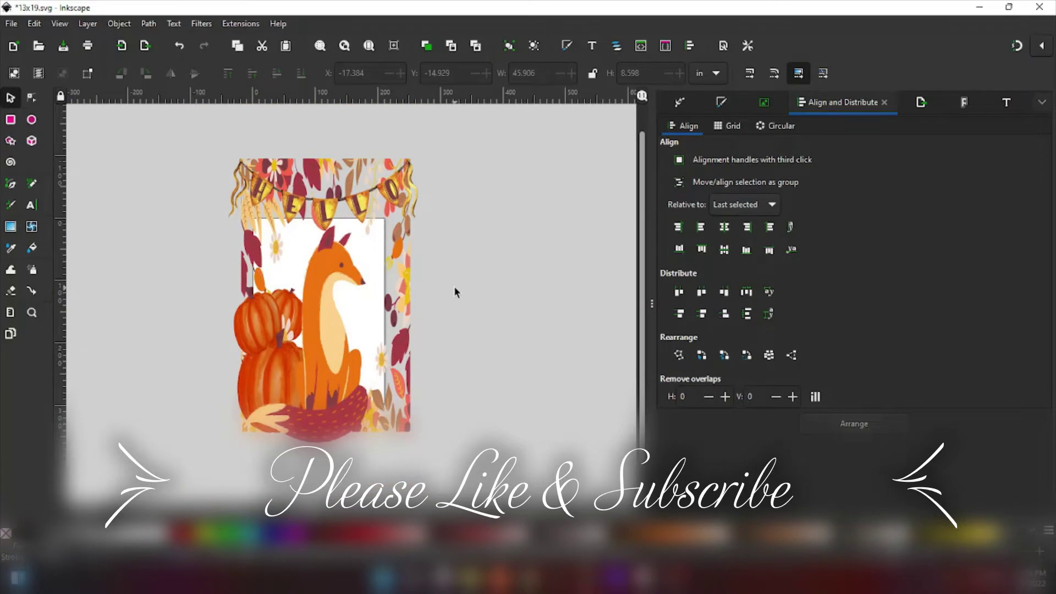
In Document Properties, switch units to inches and set a 13 × 19 inch page.
click(723, 46)
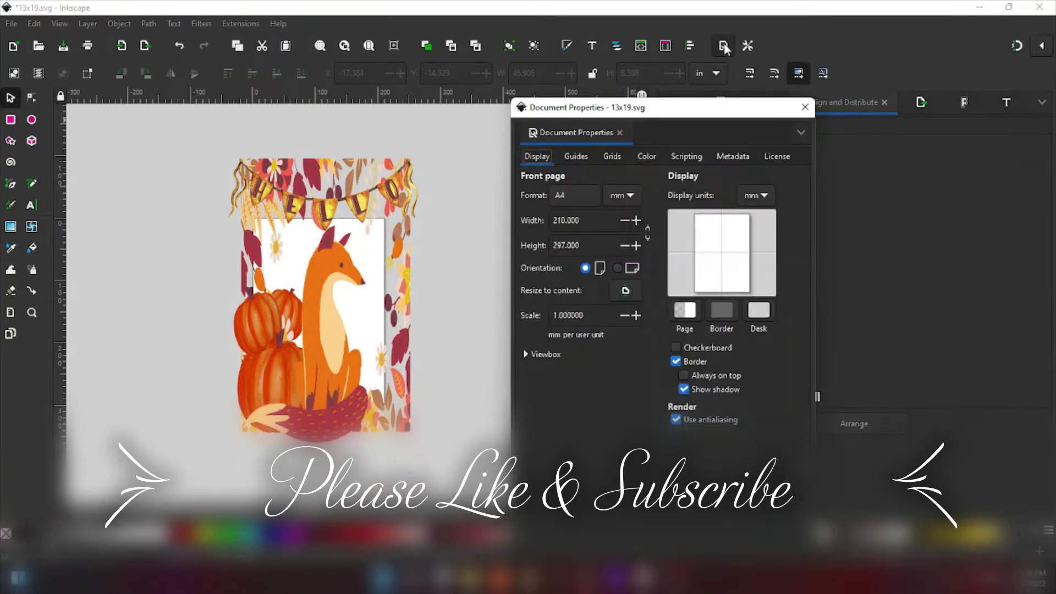
click(625, 193)
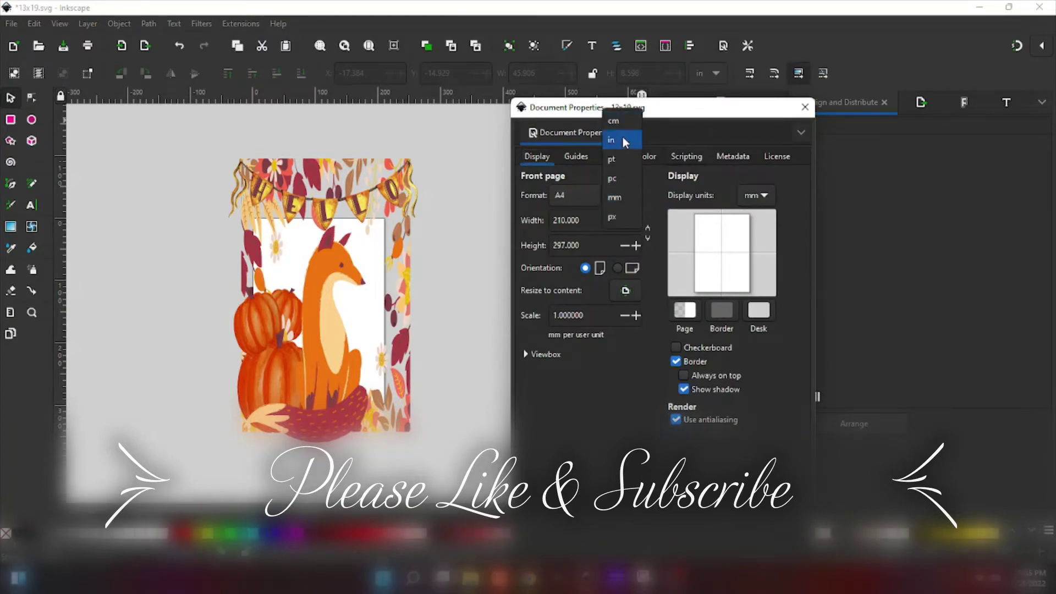
click(622, 141)
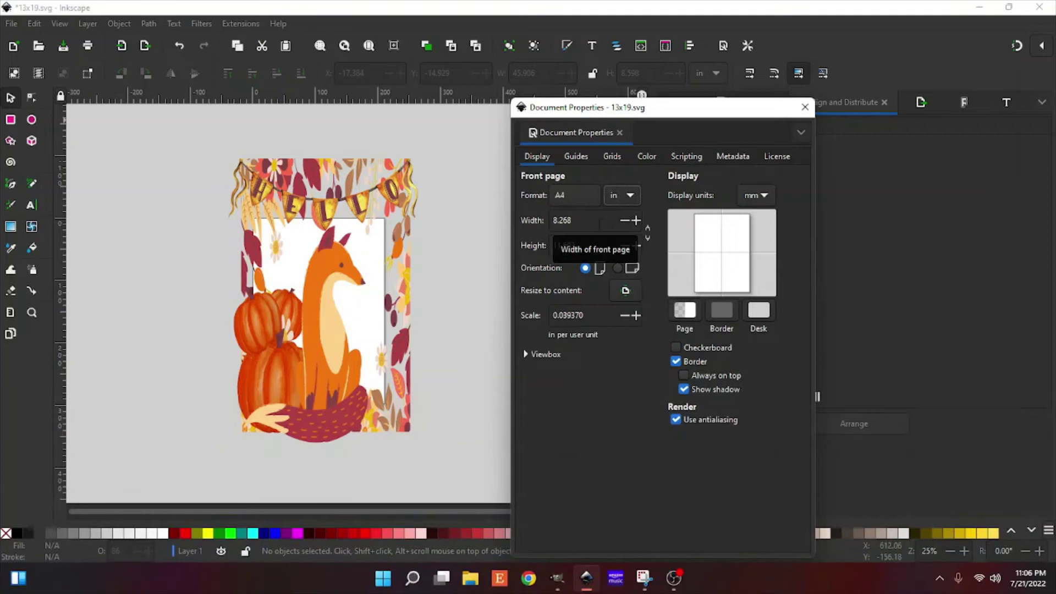
double_click(561, 220)
text(13)
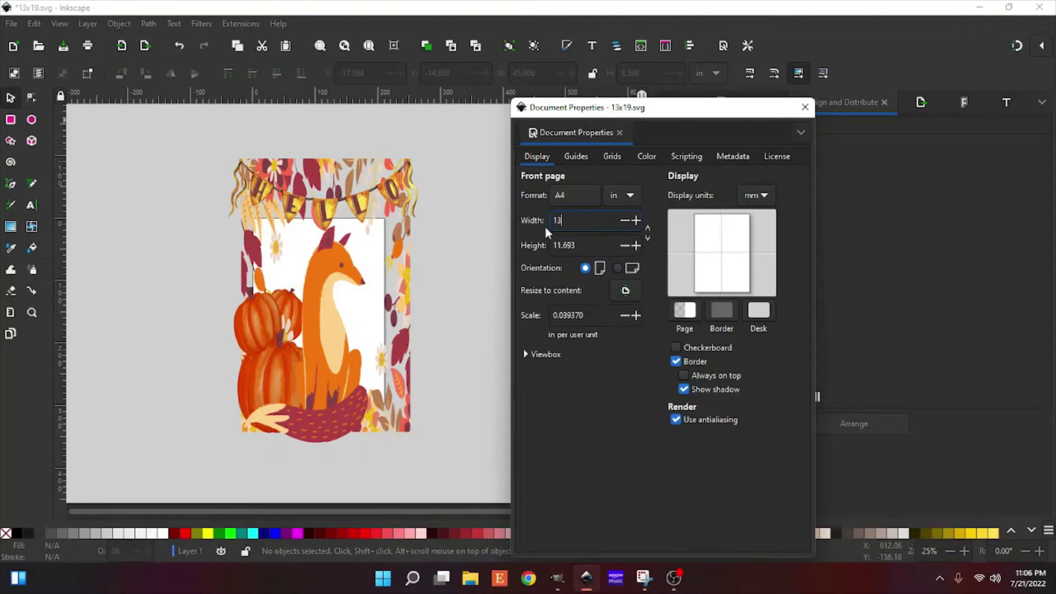
key(Tab)
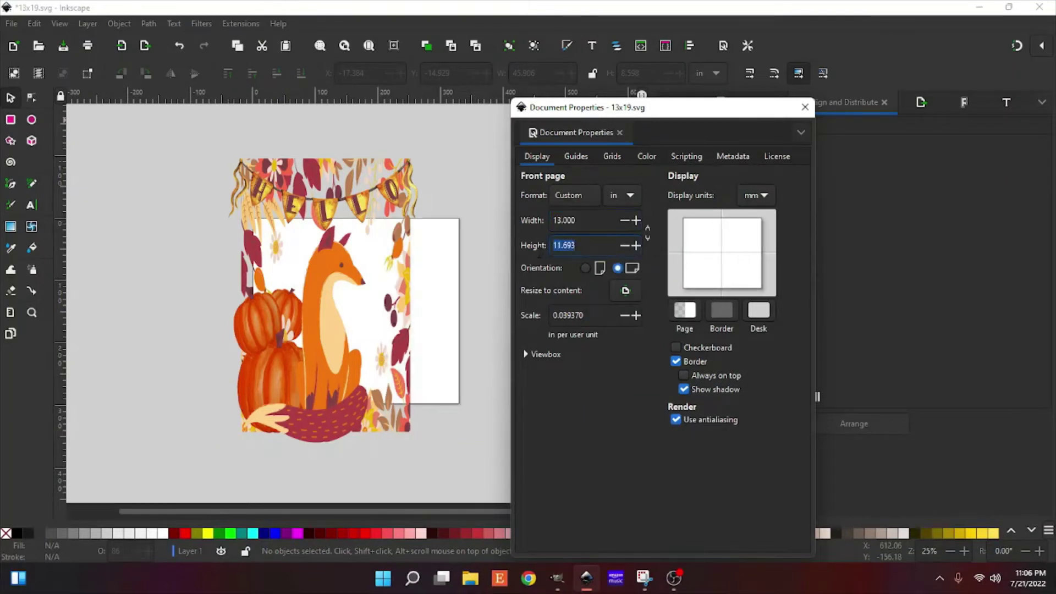
text(19)
key(Return)
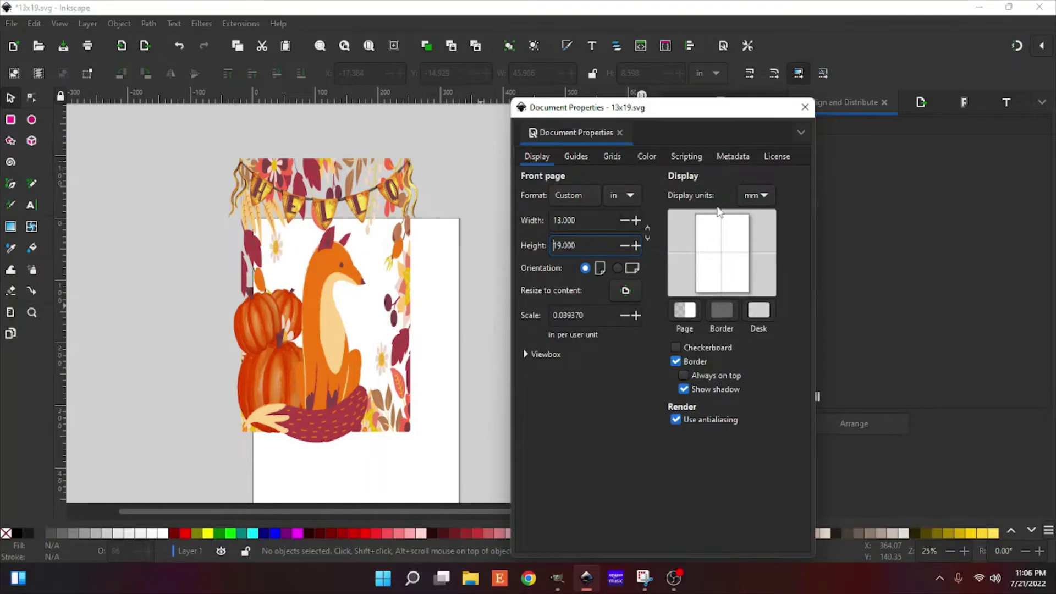
Close Document Properties, then drag the fox artwork onto the 13 × 19 inch page and nudge it into place.
click(804, 107)
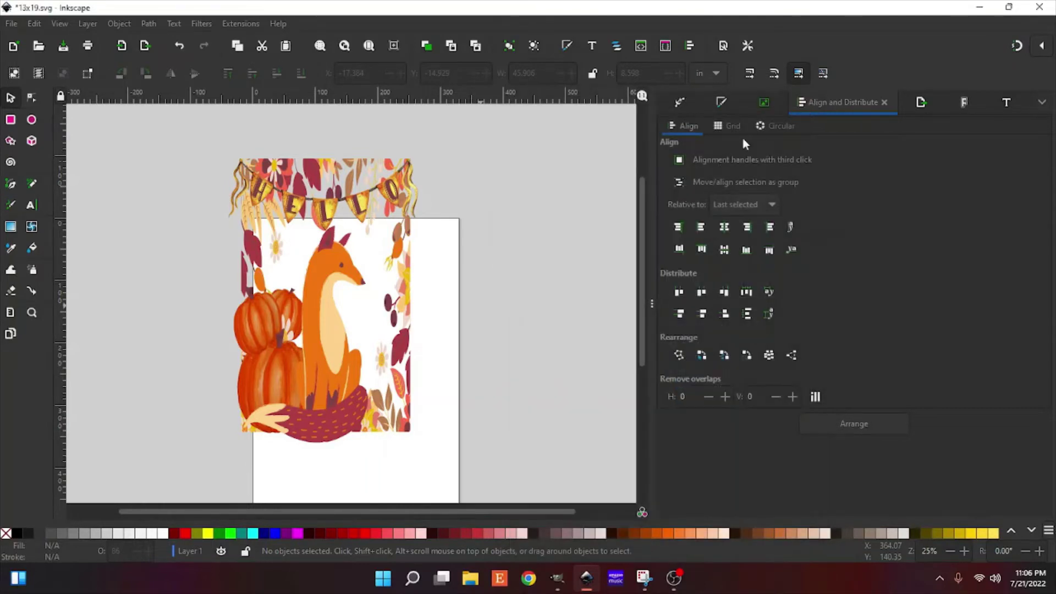
mouse_move(333, 347)
mouse_down()
mouse_move(382, 373)
mouse_move(369, 369)
mouse_up()
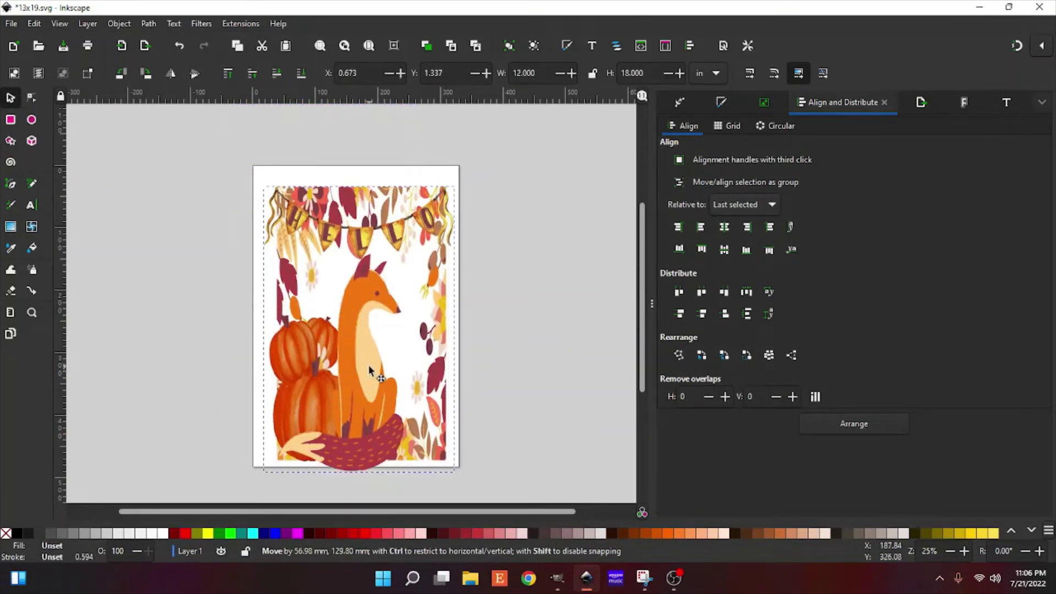
drag(368, 366, 368, 363)
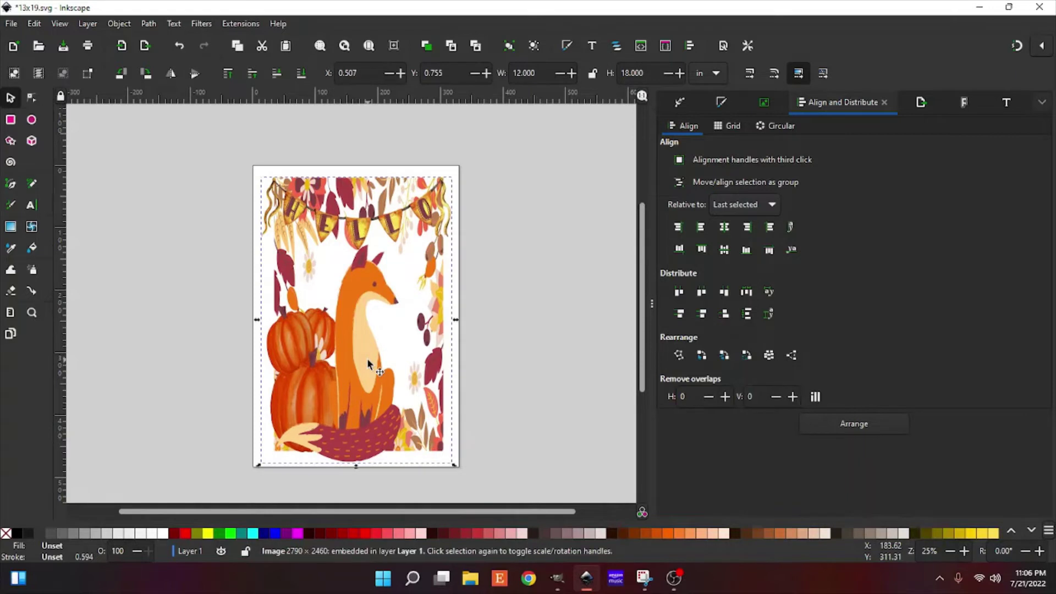
click(14, 24)
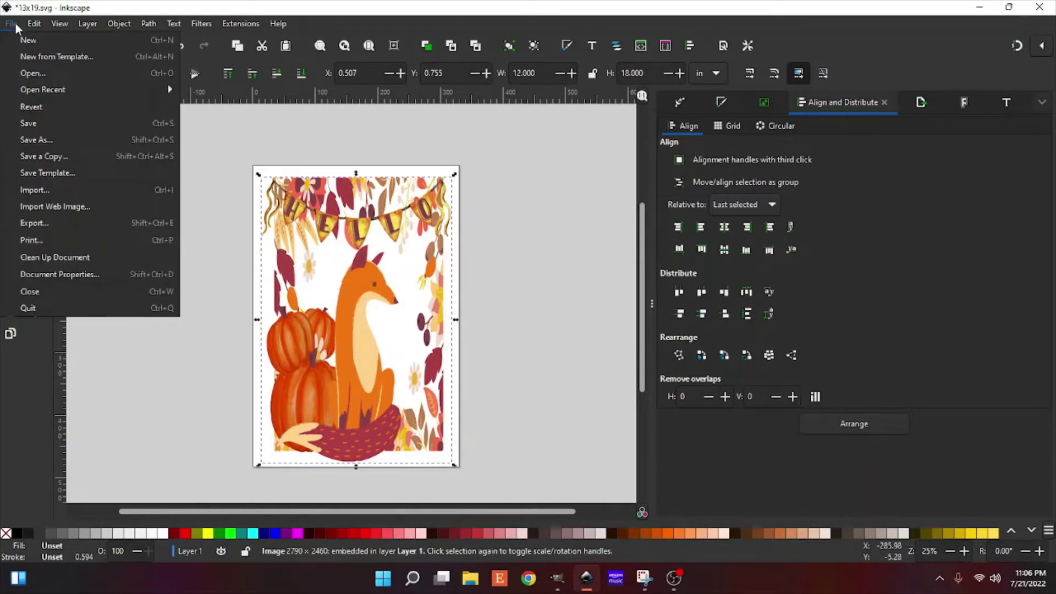
Start printing to the ET-15000 and bring up its printer preferences.
click(50, 240)
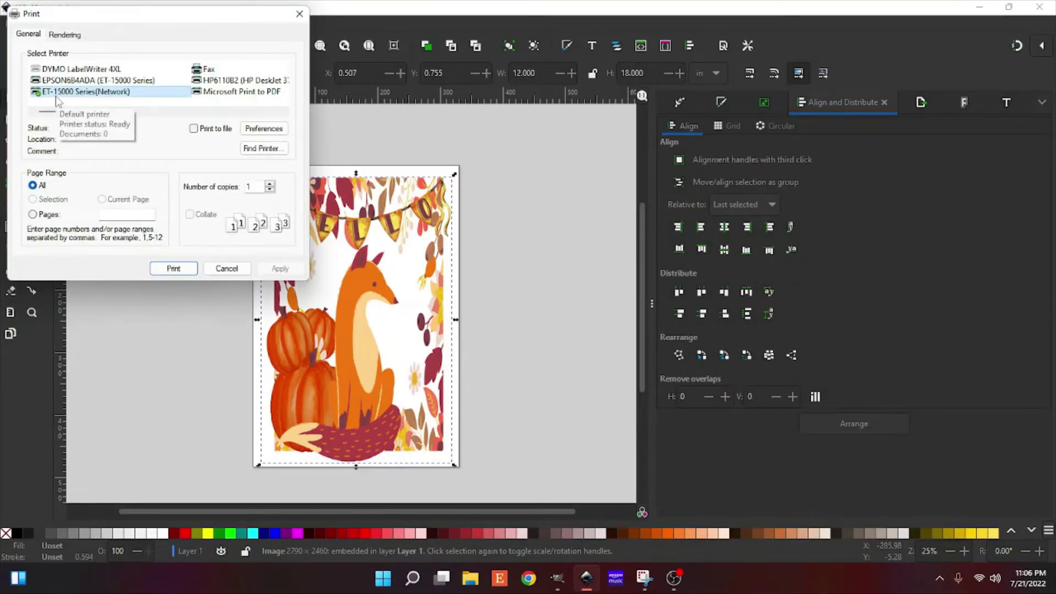
click(265, 129)
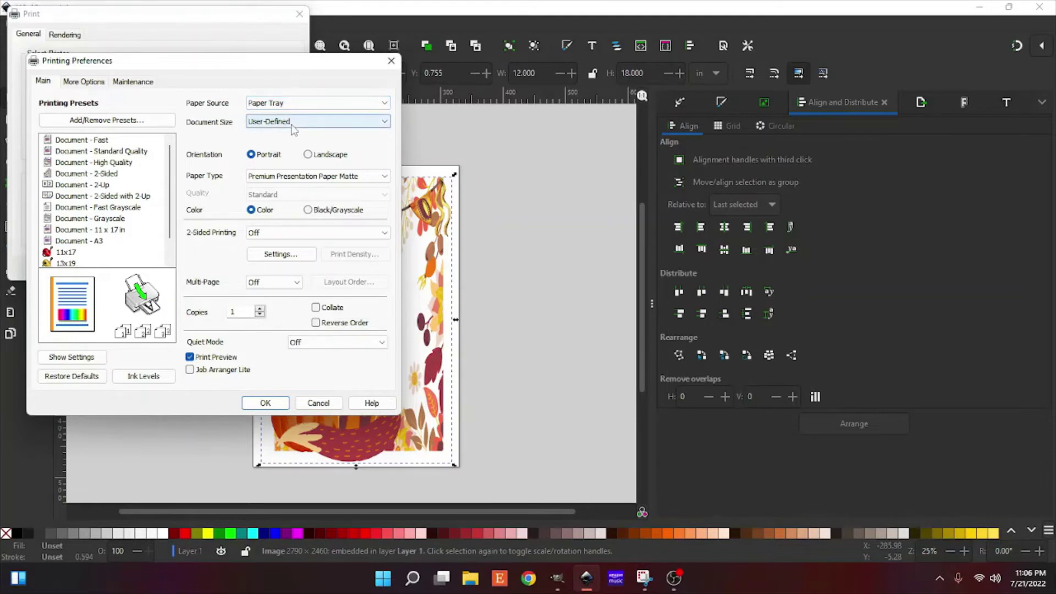
Choose Super B (13 x 19 in) paper and High print quality, then show More Options.
click(293, 122)
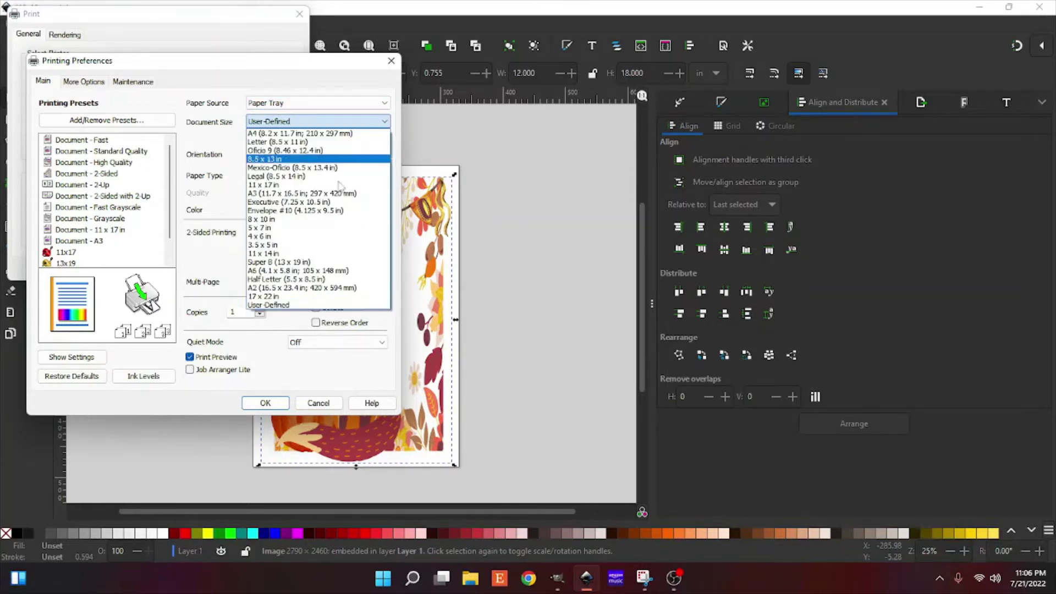
click(267, 262)
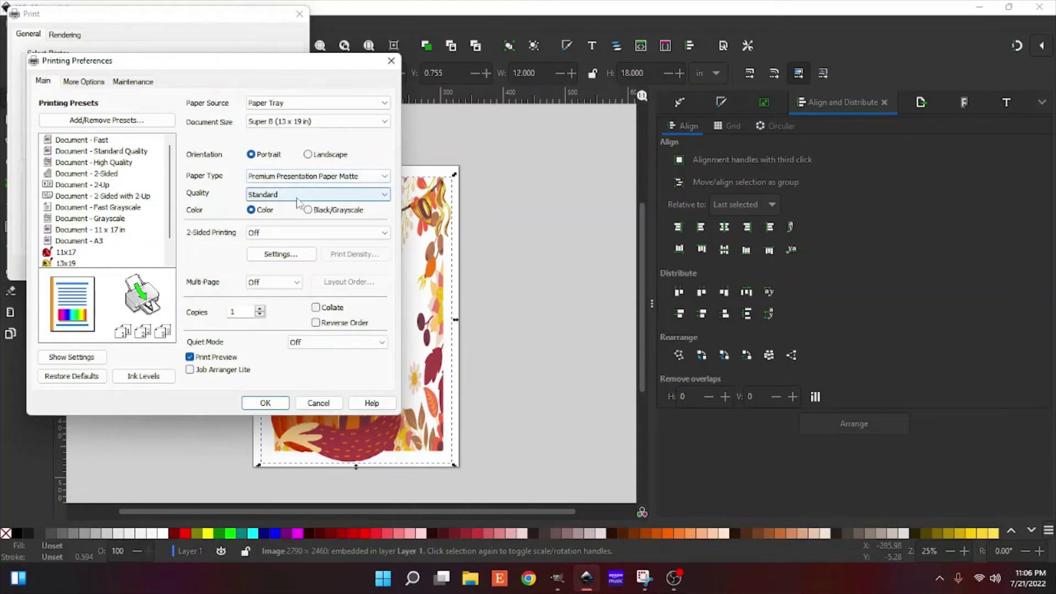
click(297, 197)
click(278, 218)
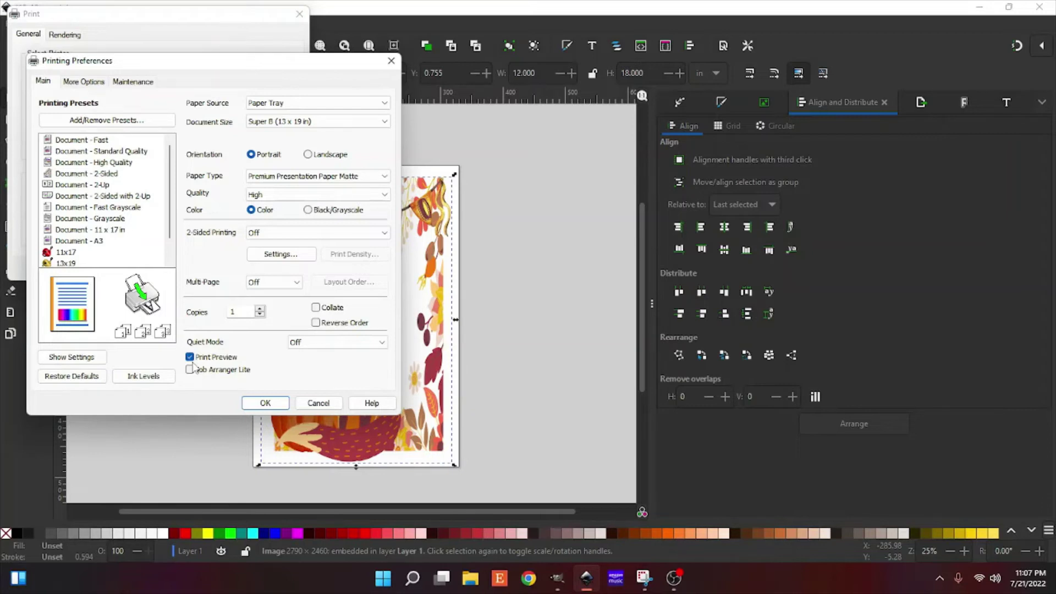
click(100, 84)
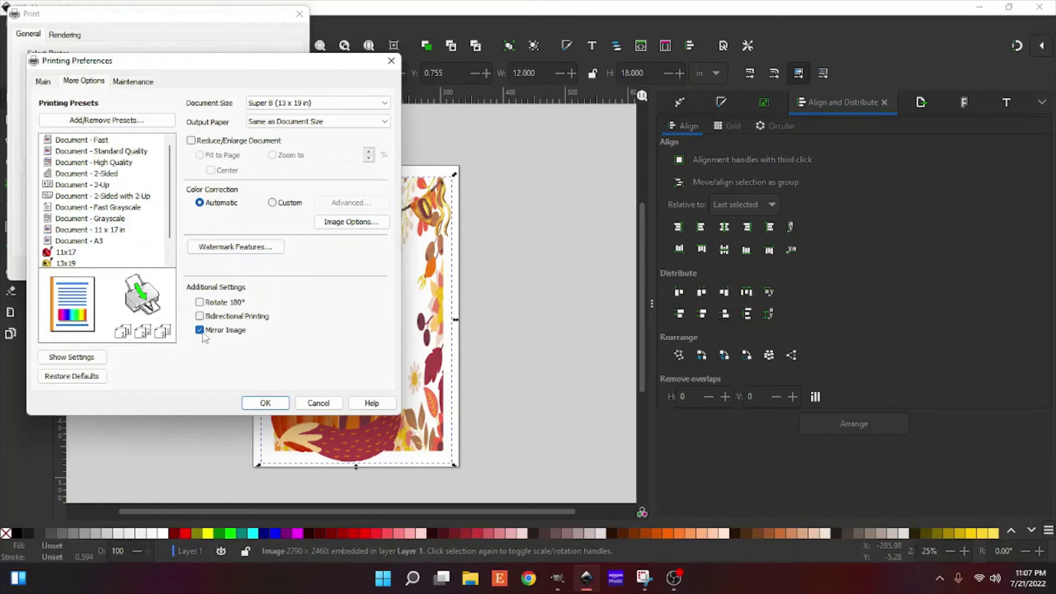
Confirm and apply the print settings and print, then cancel from the preview showing the fox cut off.
click(266, 402)
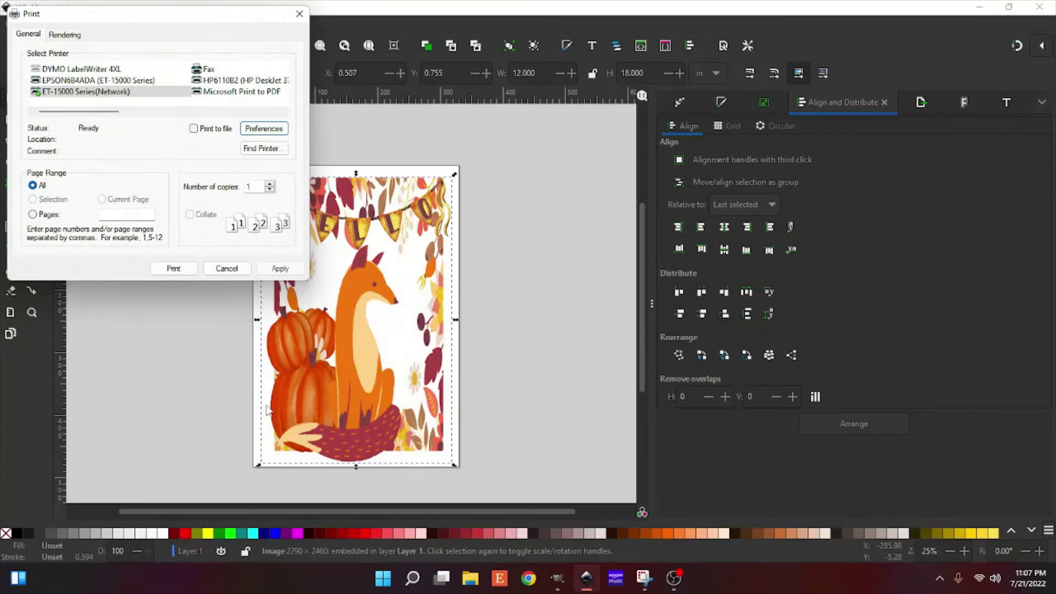
click(280, 269)
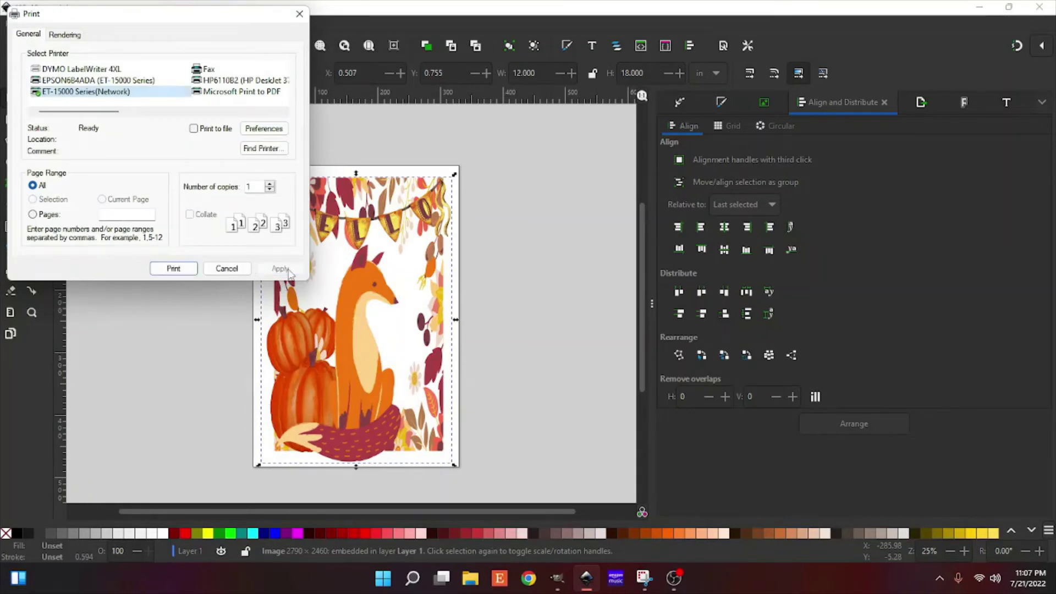
click(175, 269)
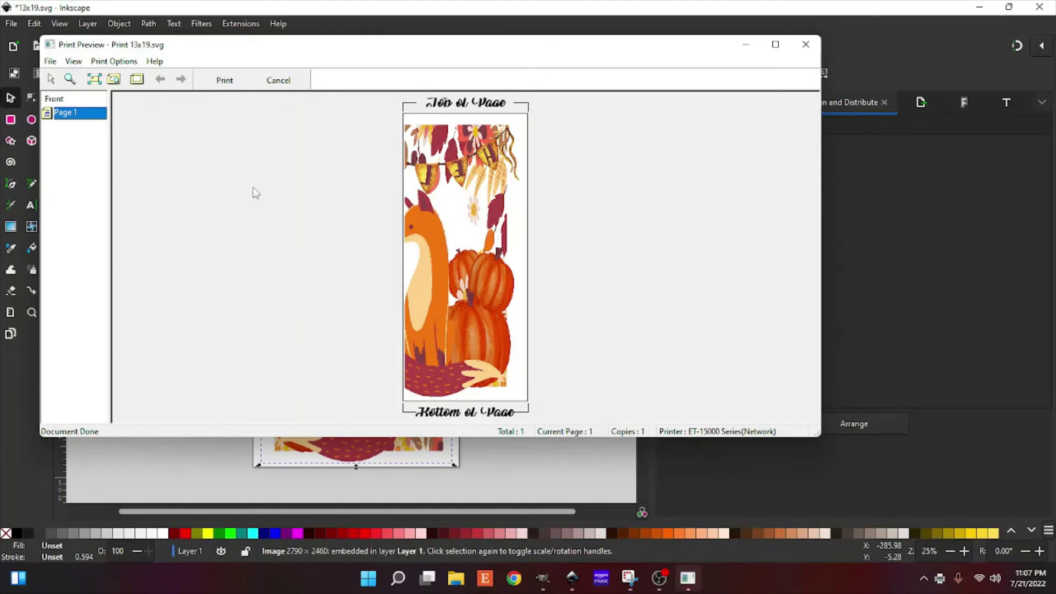
click(279, 80)
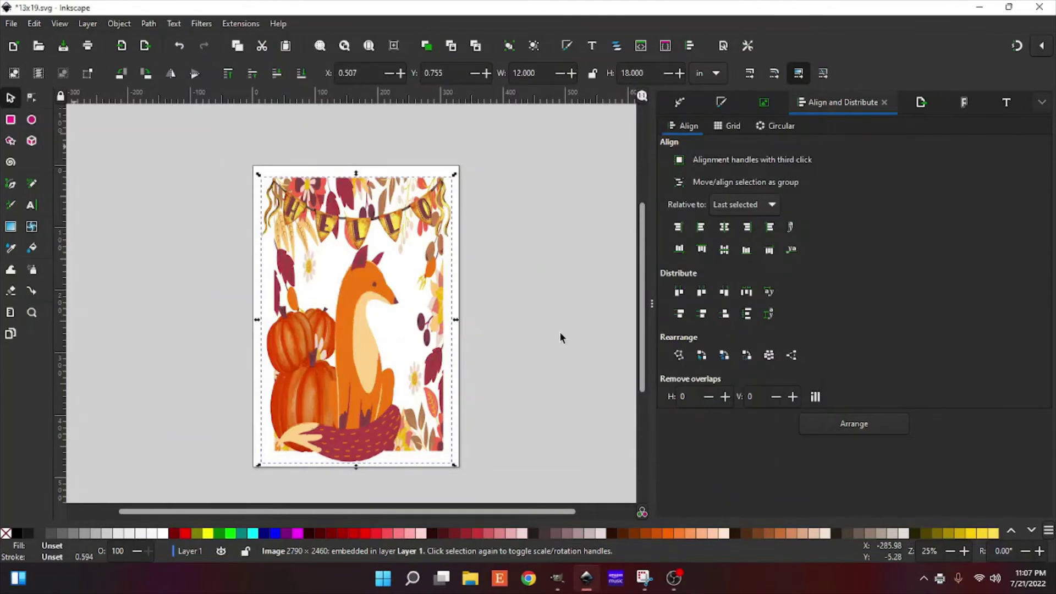
In Document Properties, change the page width to 12.95 in and the height to 18.95 in.
click(724, 46)
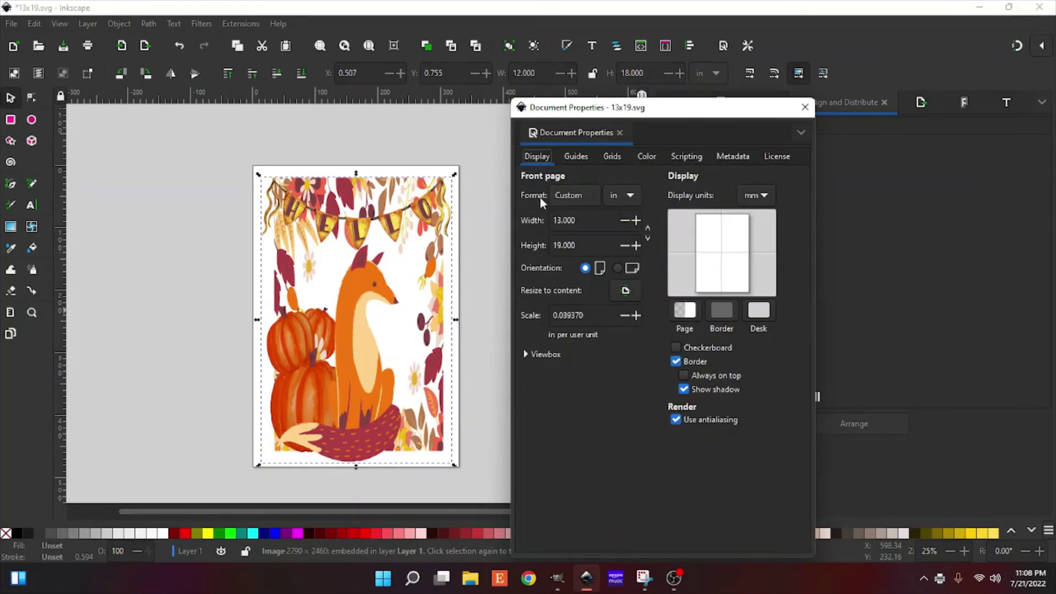
drag(576, 220, 535, 221)
text(1)
text(2.95)
drag(591, 246, 553, 247)
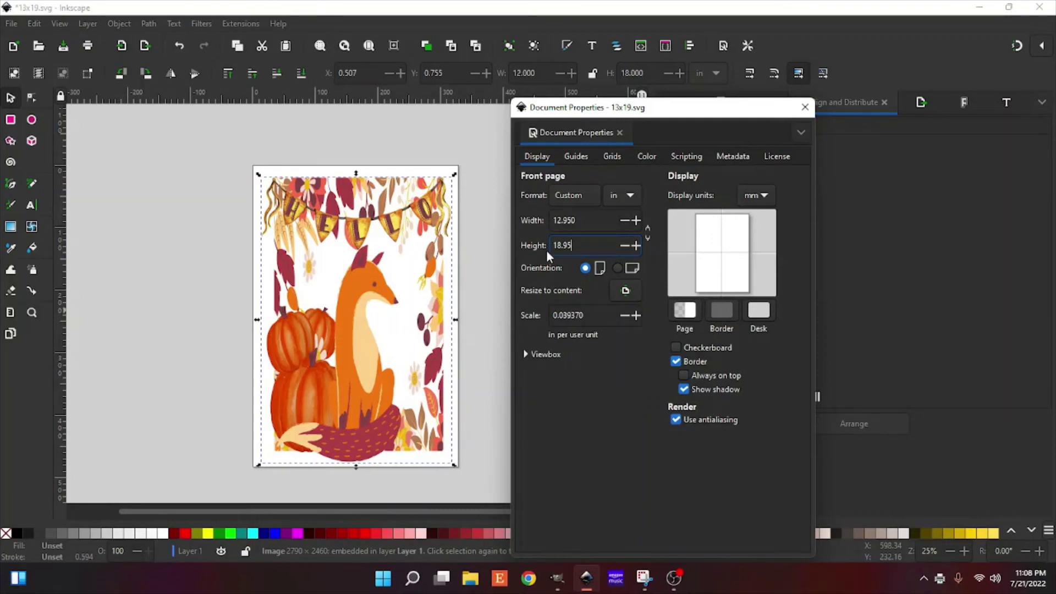
Close Document Properties, start a new print, and bring up the printer preferences.
click(804, 107)
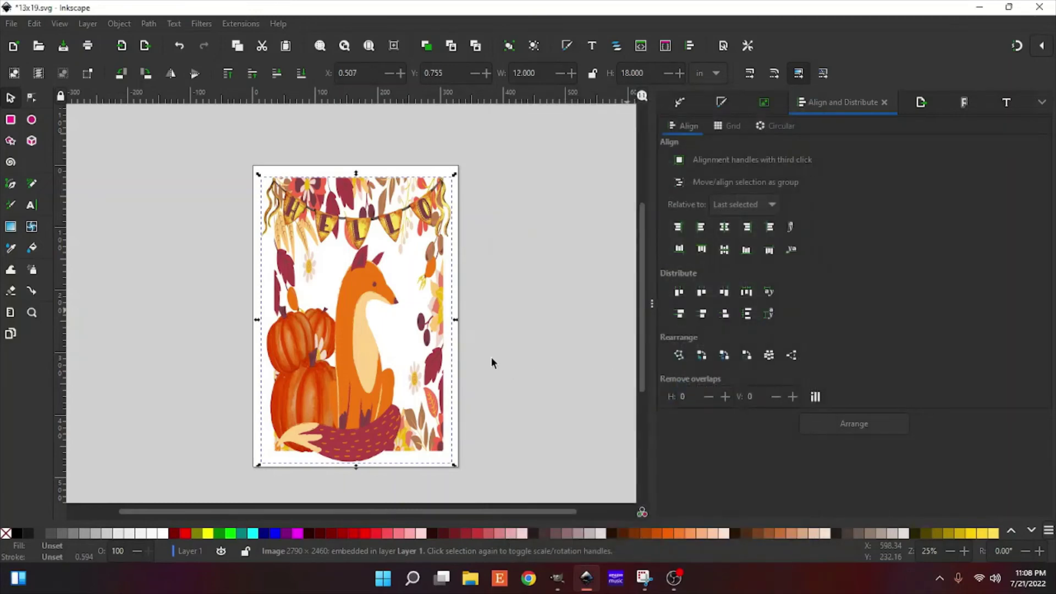
click(13, 23)
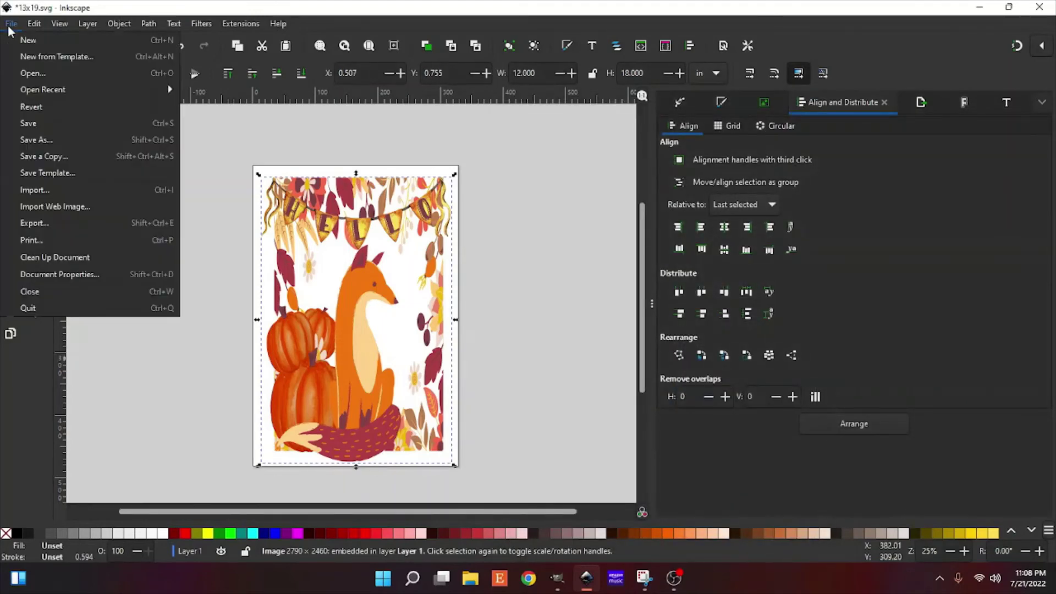
click(60, 240)
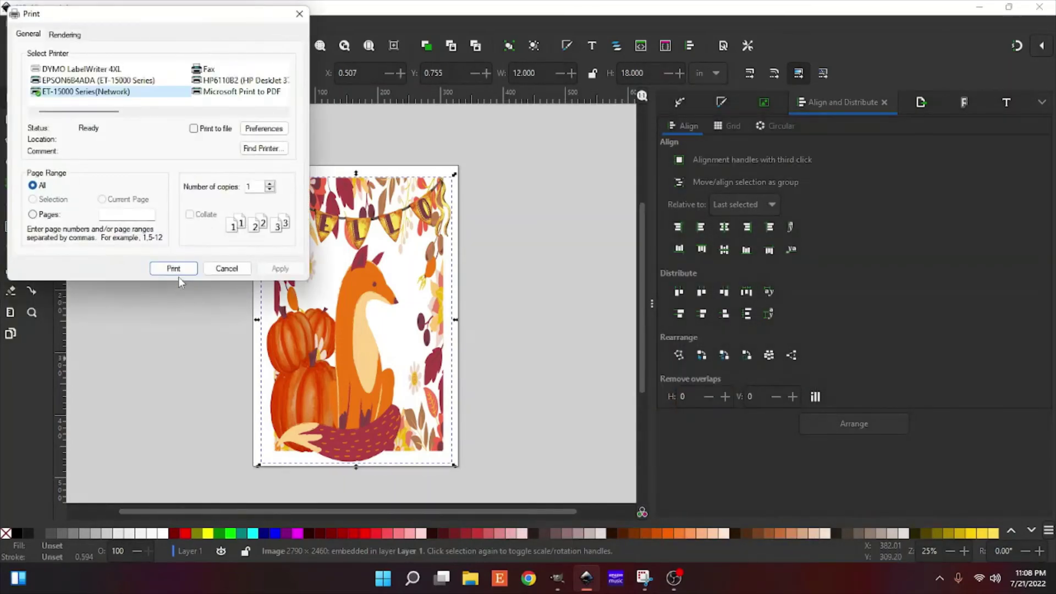
click(263, 130)
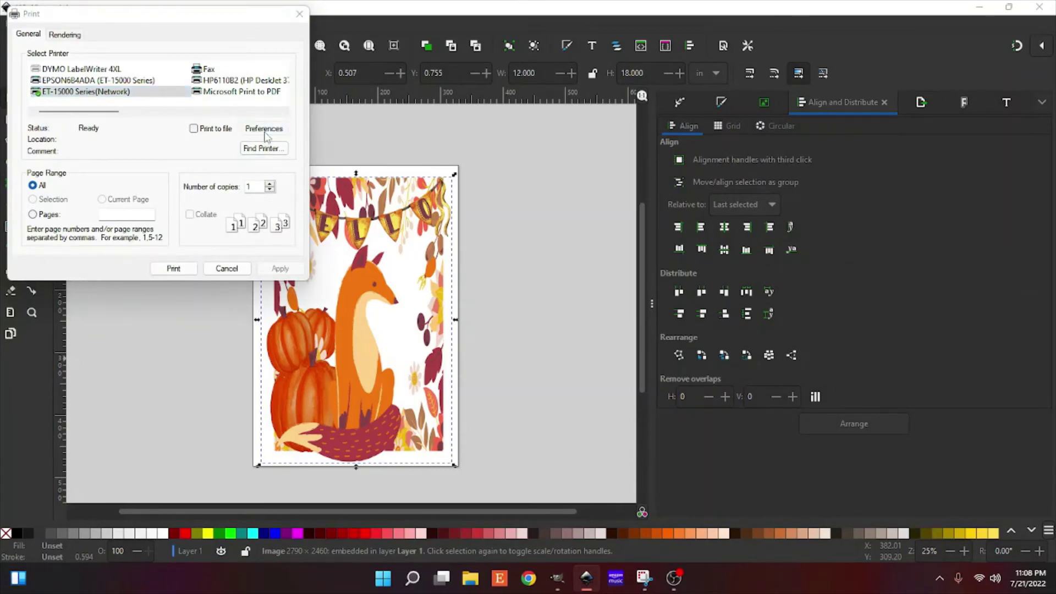
Choose Super B (13 x 19 in) paper and High quality, and check More Options.
click(268, 123)
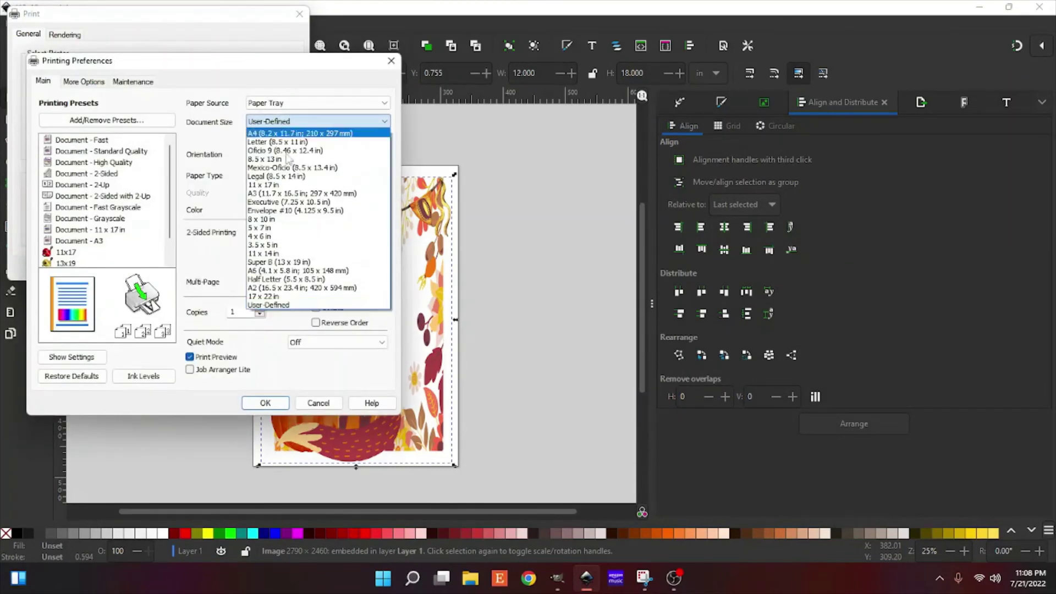
click(286, 265)
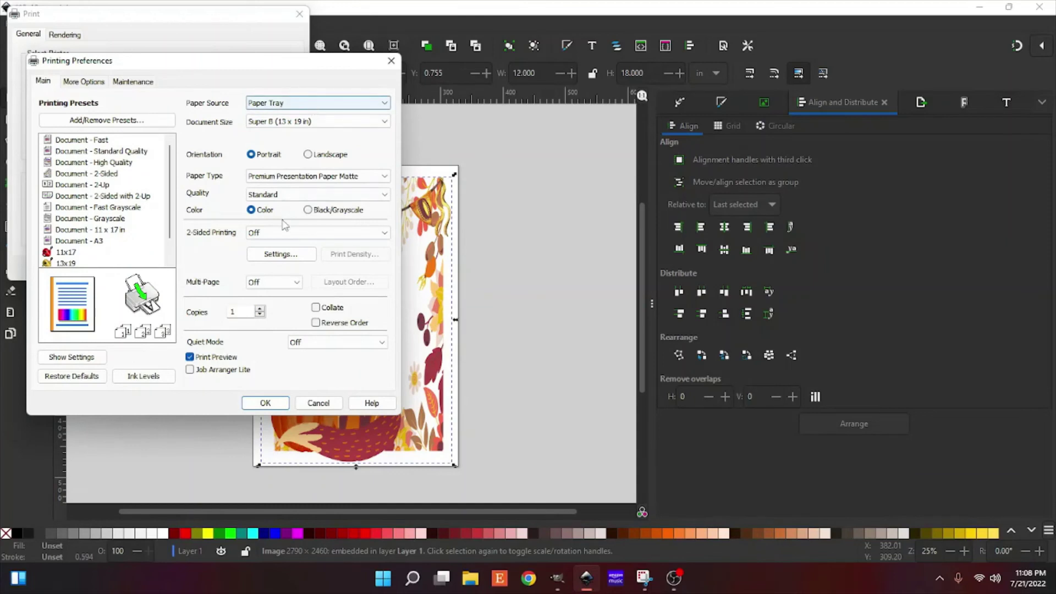
click(288, 196)
click(272, 215)
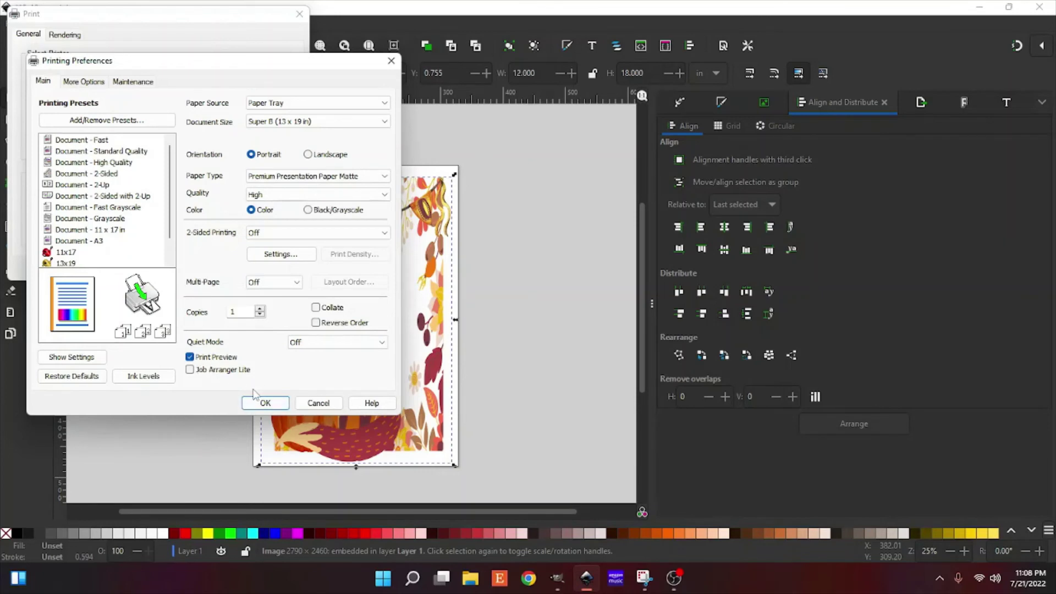
click(95, 83)
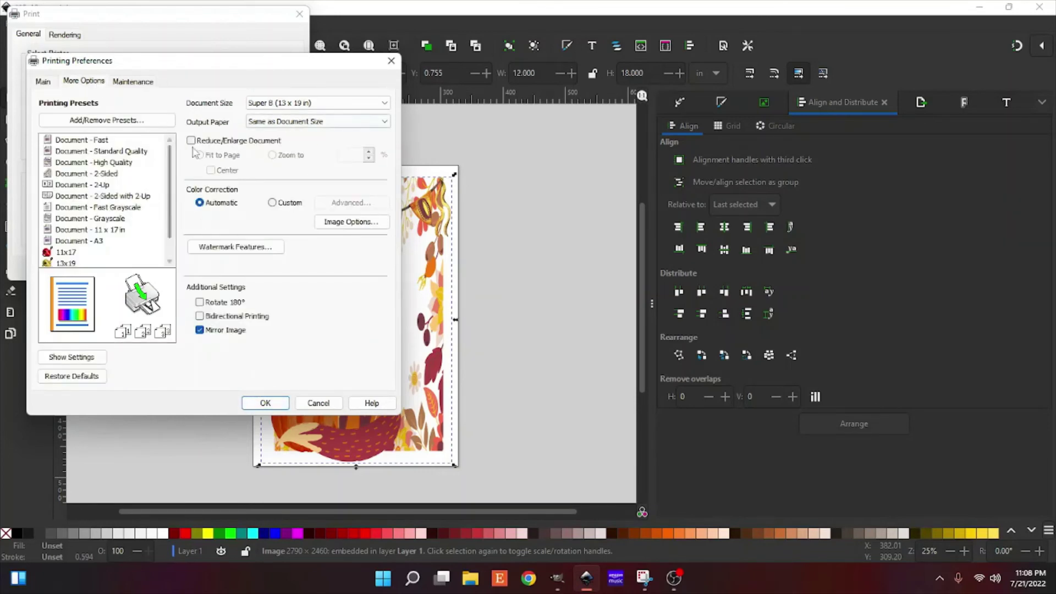
Confirm the printer preferences, apply the settings, and send the page to print.
click(265, 403)
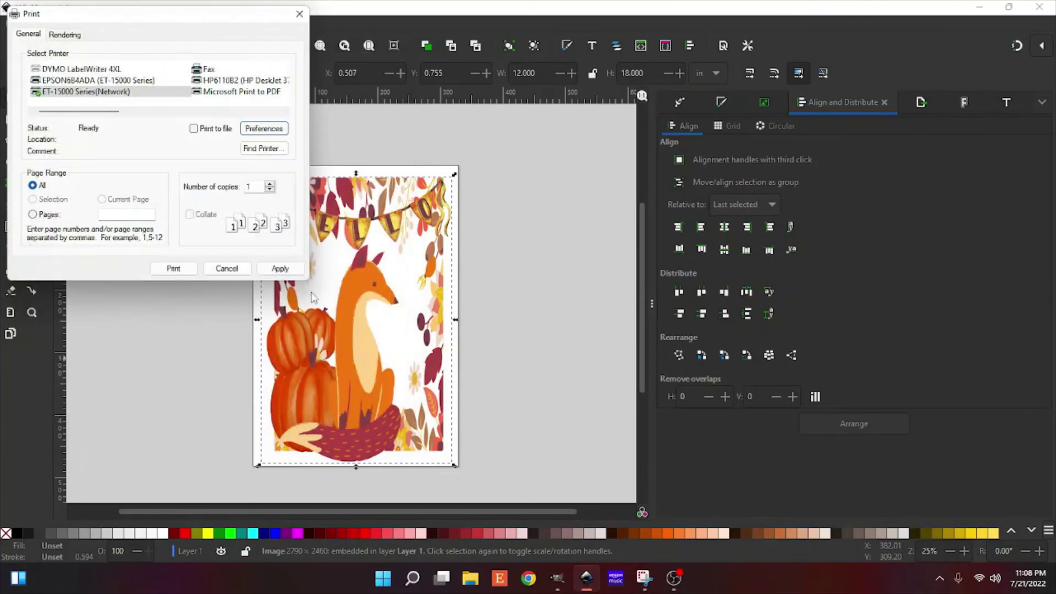
click(288, 267)
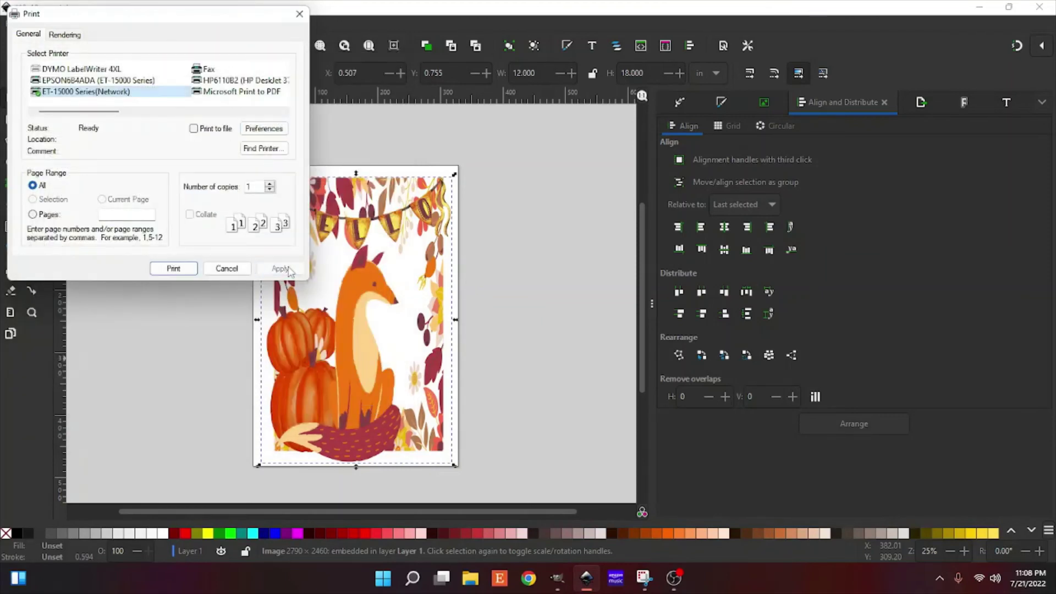
click(175, 267)
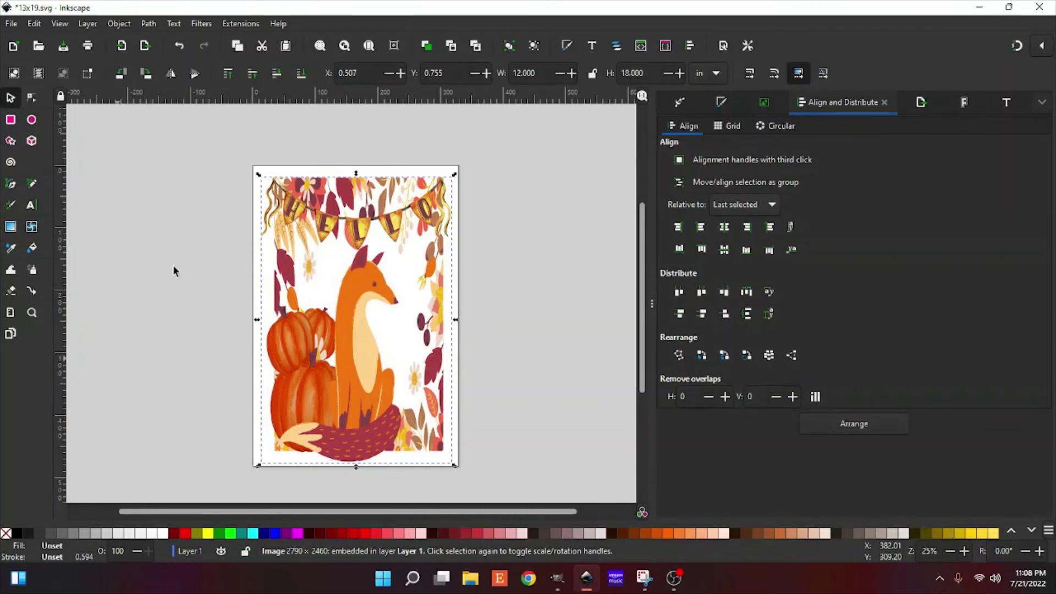